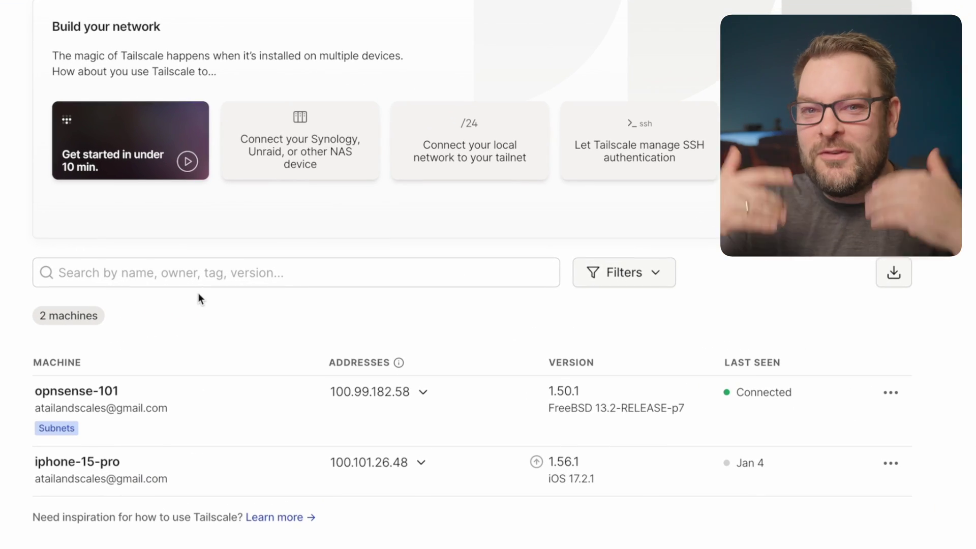
Confirm opnsense-101 shows Tailscale 1.50.1 in the Machines list, then switch to the Proxmox VM console
{"action": "mouse_move", "coordinate": [624, 399]}
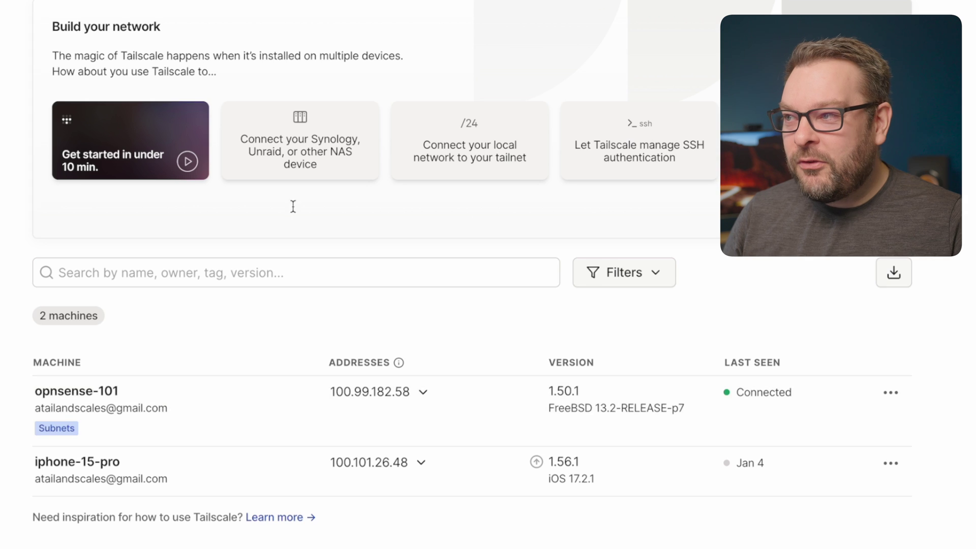
{"action": "left_click", "coordinate": [217, 27]}
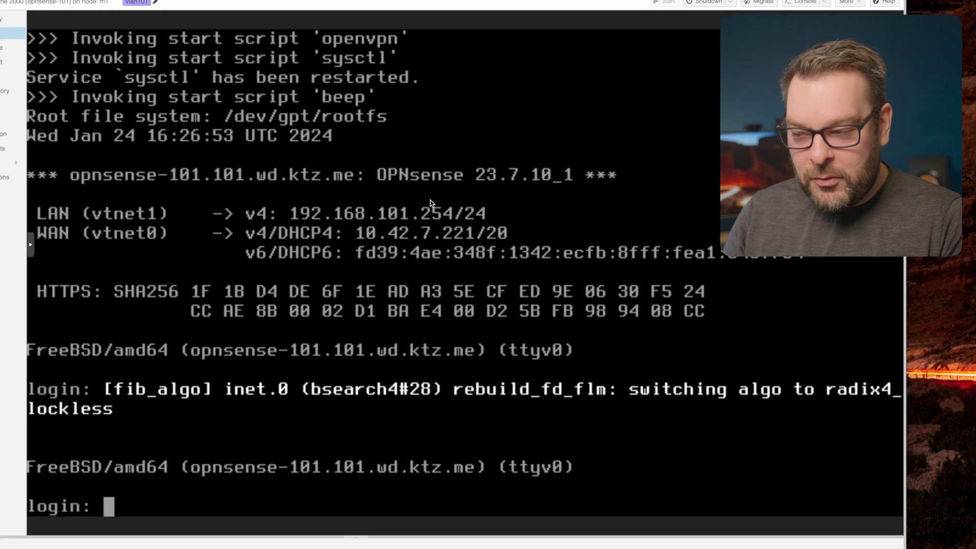
Log into the OPNsense console as root and choose option 8 for a shell
{"action": "type", "text": "oot"}
{"action": "key", "text": "BackSpace"}
{"action": "key", "text": "BackSpace"}
{"action": "key", "text": "BackSpace"}
{"action": "key", "text": "BackSpace"}
{"action": "key", "text": "BackSpace"}
{"action": "type", "text": "r"}
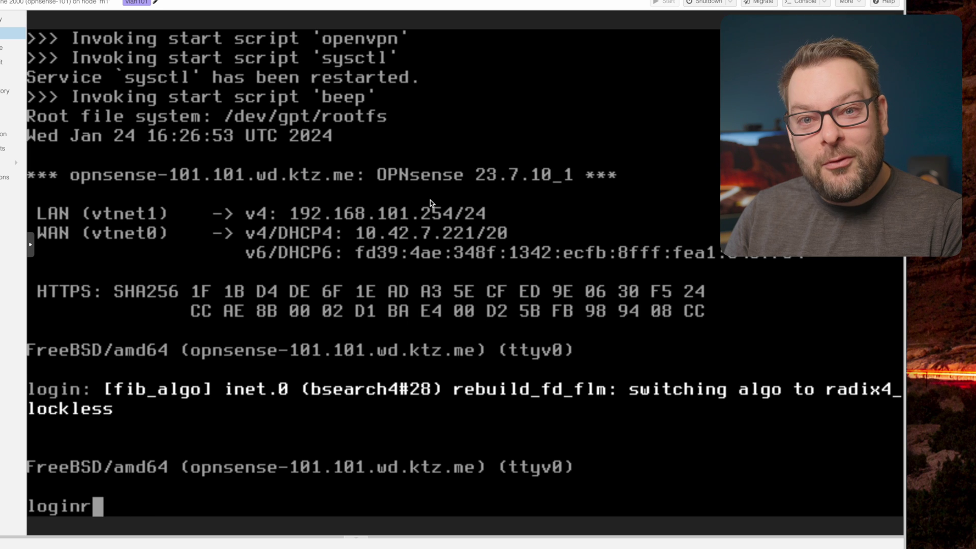
{"action": "type", "text": "oot"}
{"action": "key", "text": "Return"}
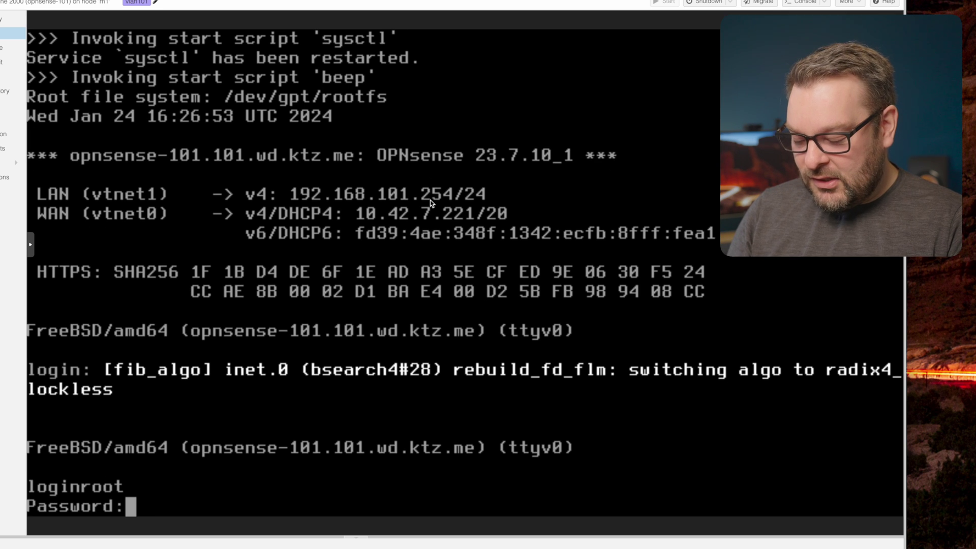
{"action": "key", "text": "Return"}
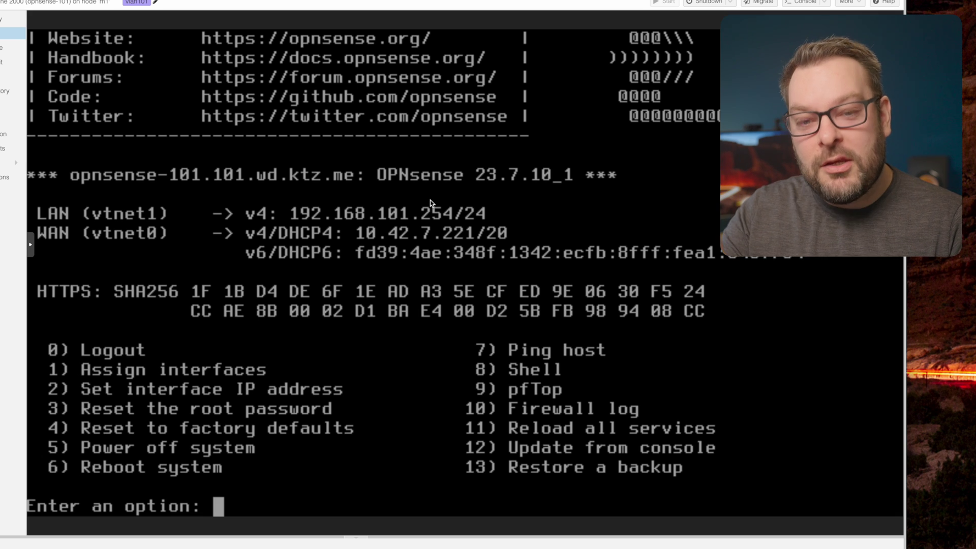
{"action": "type", "text": "8"}
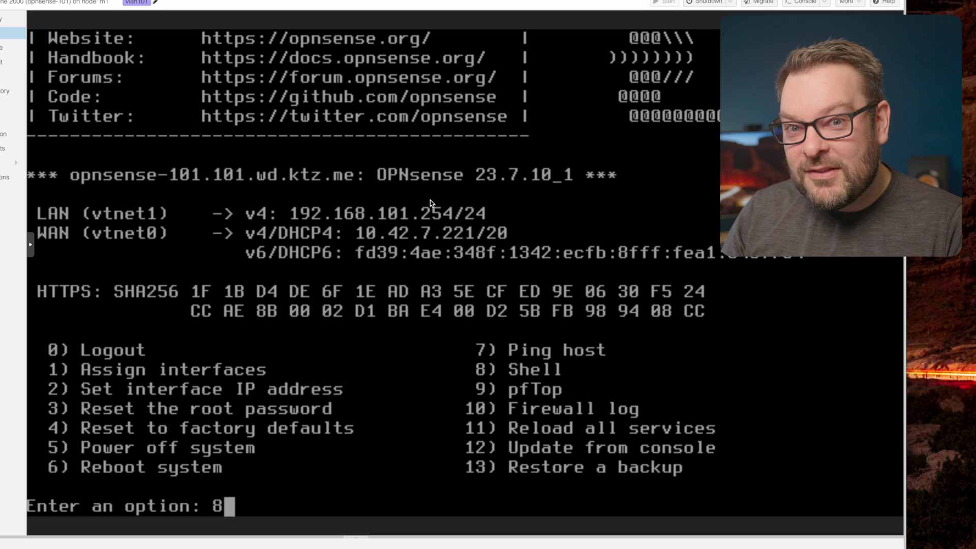
{"action": "key", "text": "Return"}
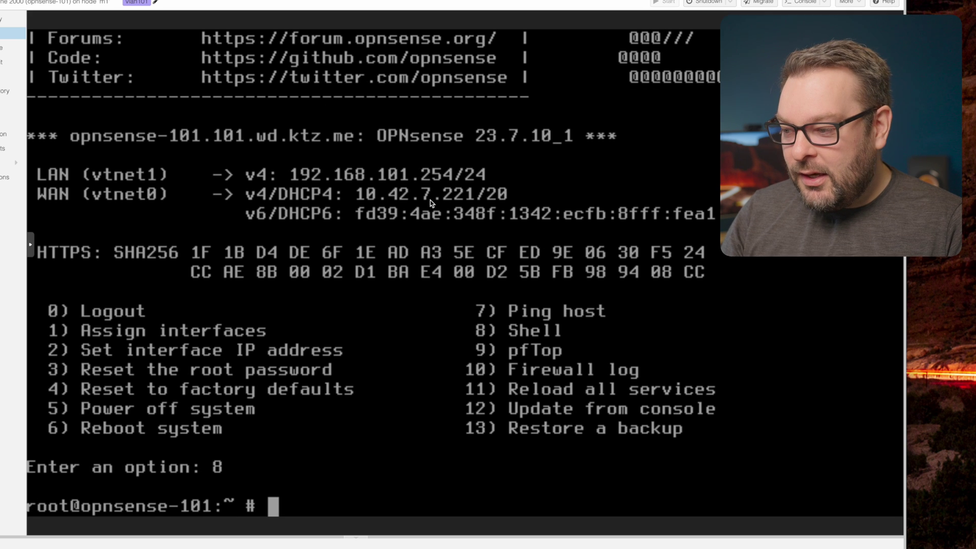
Run tailscale status and tailscale version, confirming version 1.50.1
{"action": "type", "text": "tailscale status"}
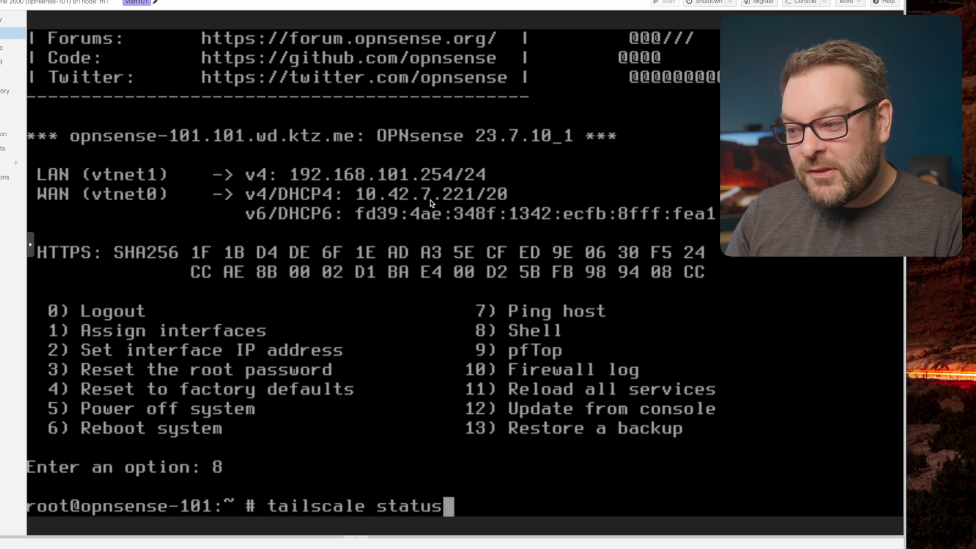
{"action": "key", "text": "Return"}
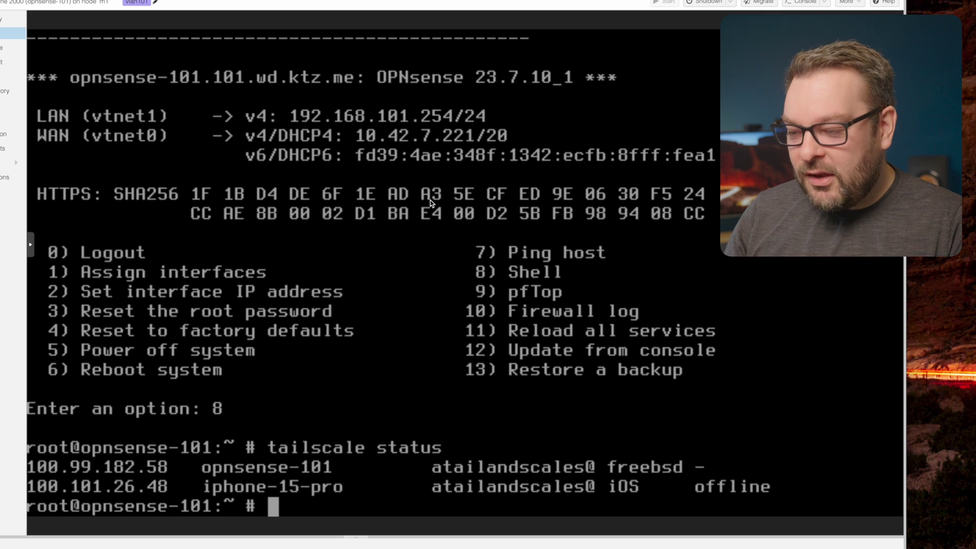
{"action": "type", "text": "tailsca"}
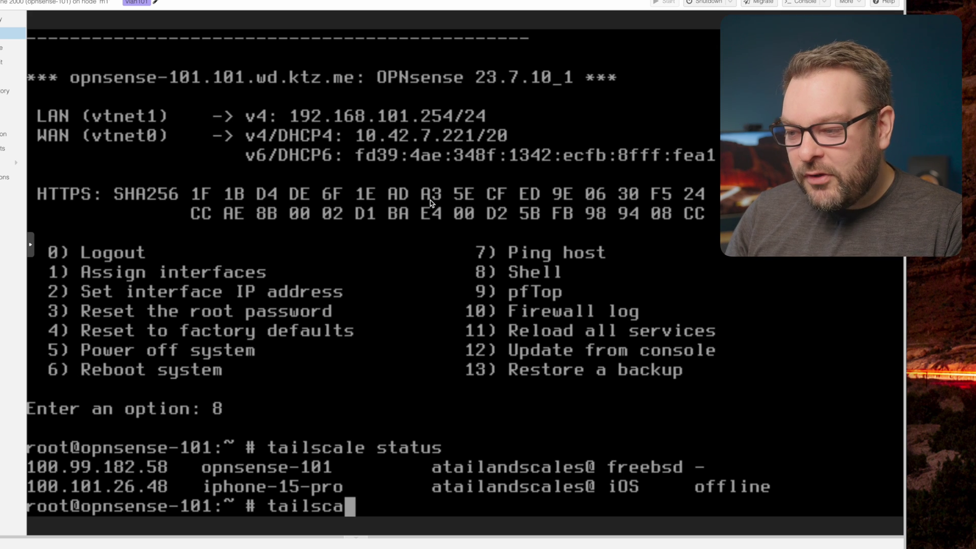
{"action": "type", "text": "le version"}
{"action": "key", "text": "Return"}
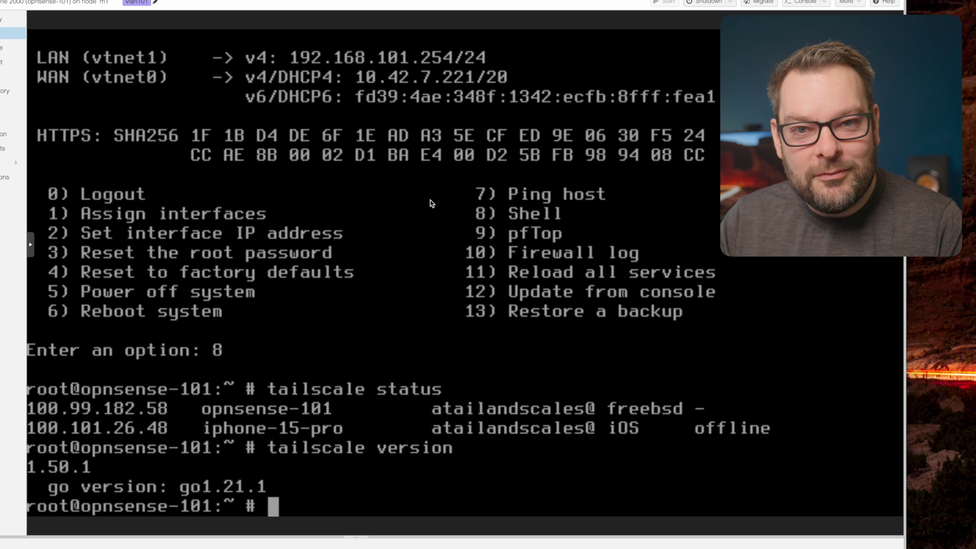
{"action": "type", "text": "opnse"}
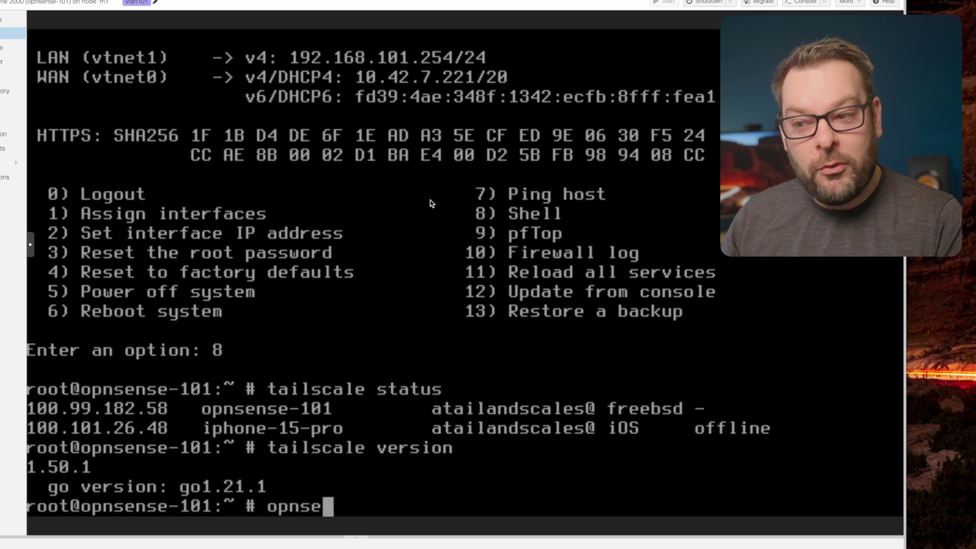
{"action": "type", "text": "nse-"}
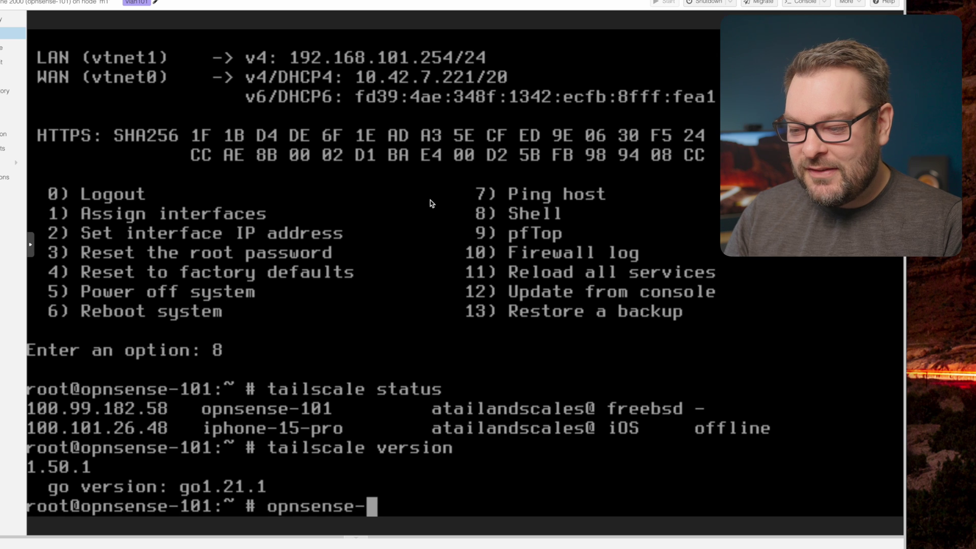
{"action": "type", "text": "code ports"}
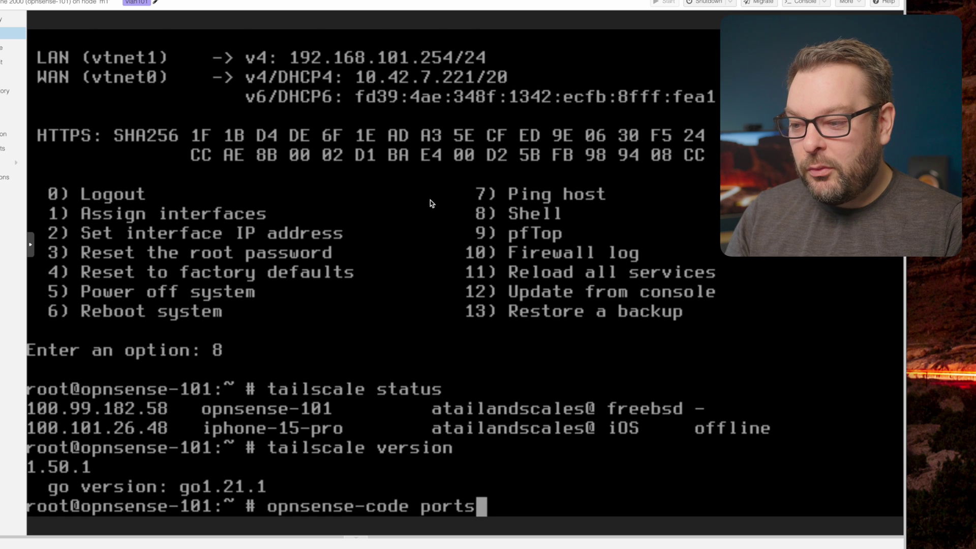
Fetch the OPNsense ports tree with opnsense-code ports and move into /usr
{"action": "key", "text": "Return"}
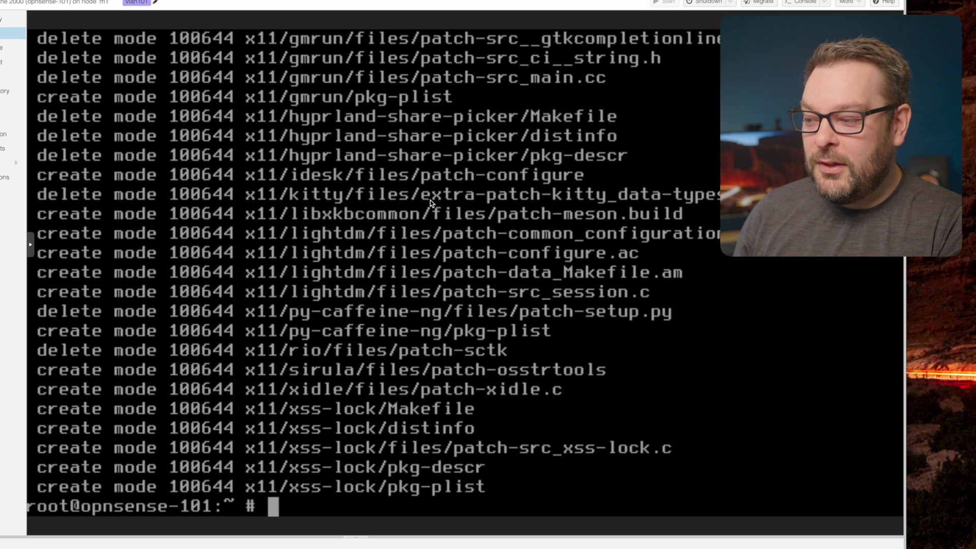
{"action": "type", "text": "cd /usr/"}
{"action": "key", "text": "Return"}
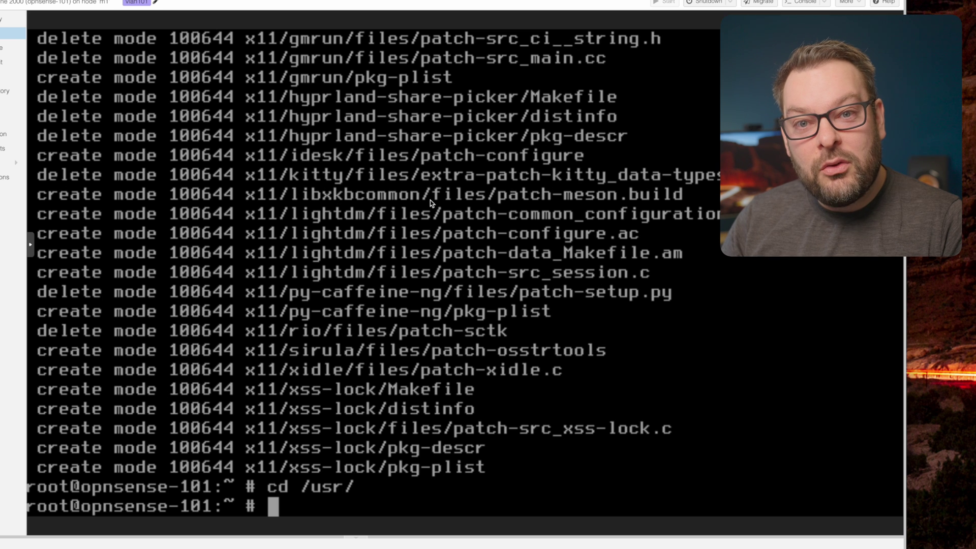
Change into /usr/ports/security/tailscale/ using Tab completion
{"action": "type", "text": "cd"}
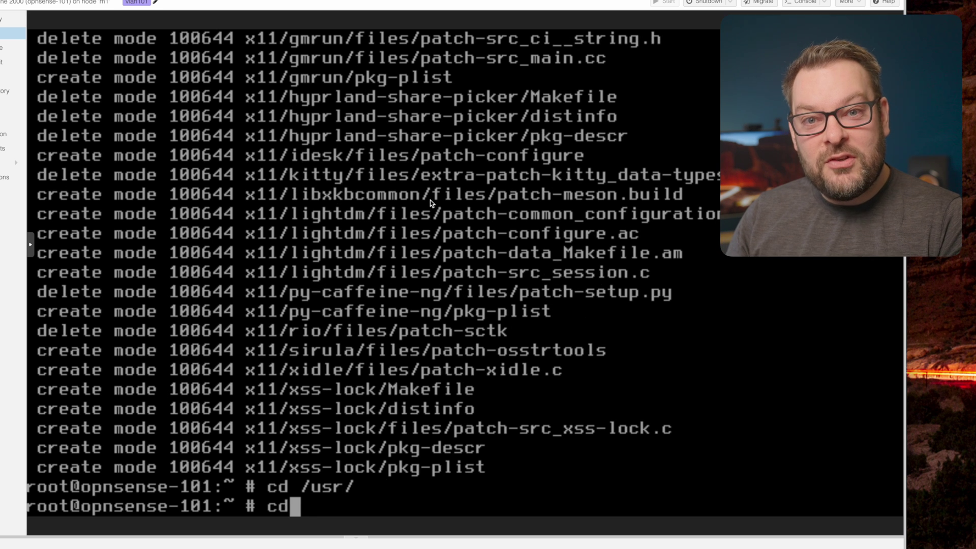
{"action": "type", "text": " /usr/"}
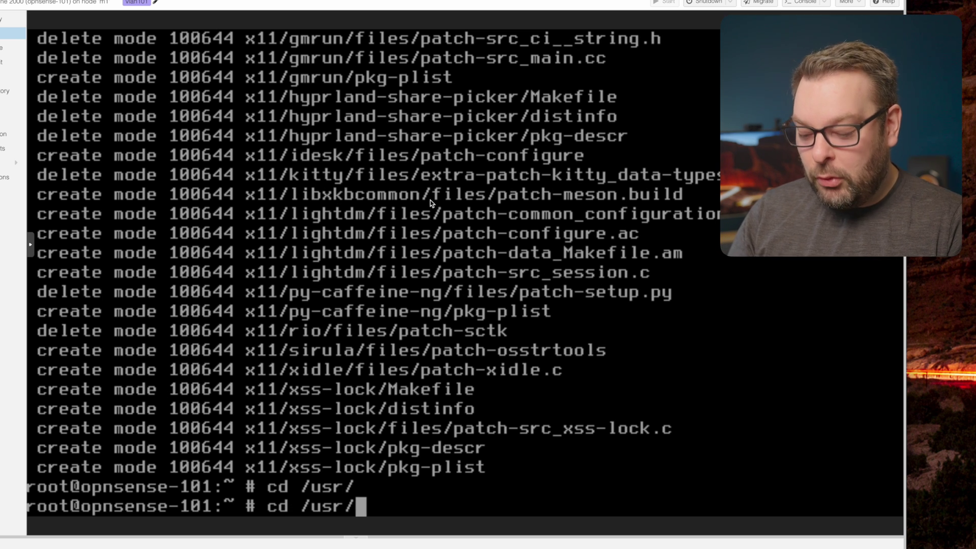
{"action": "type", "text": "ports/sec"}
{"action": "key", "text": "Tab"}
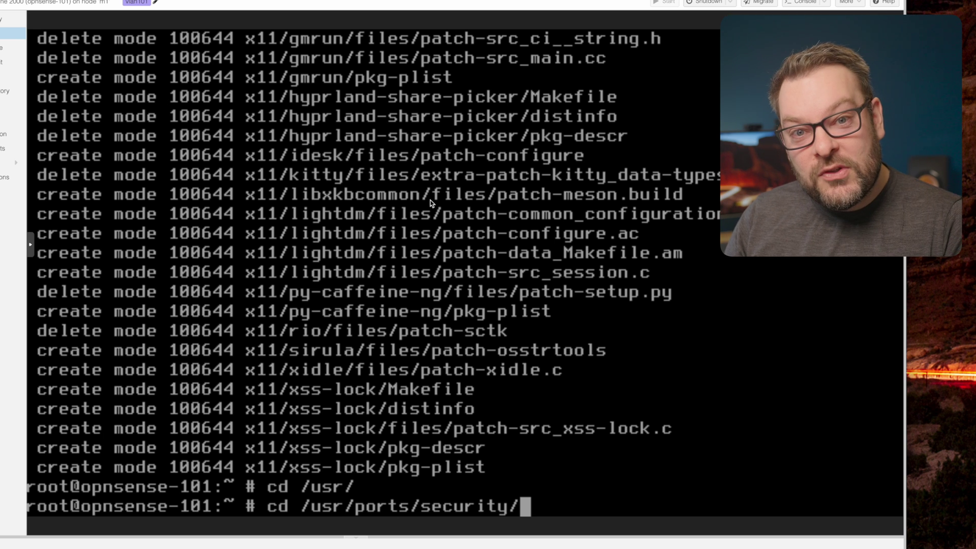
{"action": "type", "text": "ta"}
{"action": "key", "text": "Tab"}
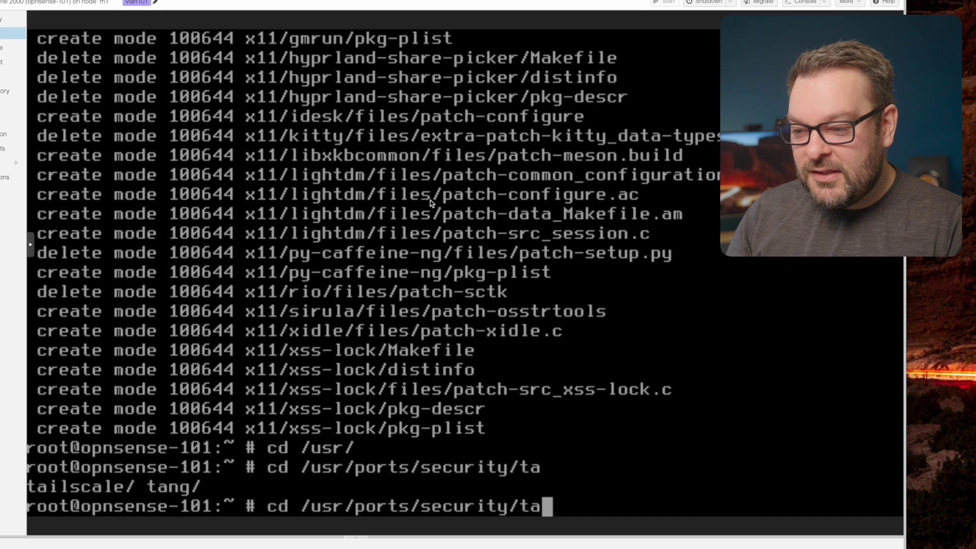
{"action": "type", "text": "i"}
{"action": "key", "text": "Tab"}
{"action": "key", "text": "Return"}
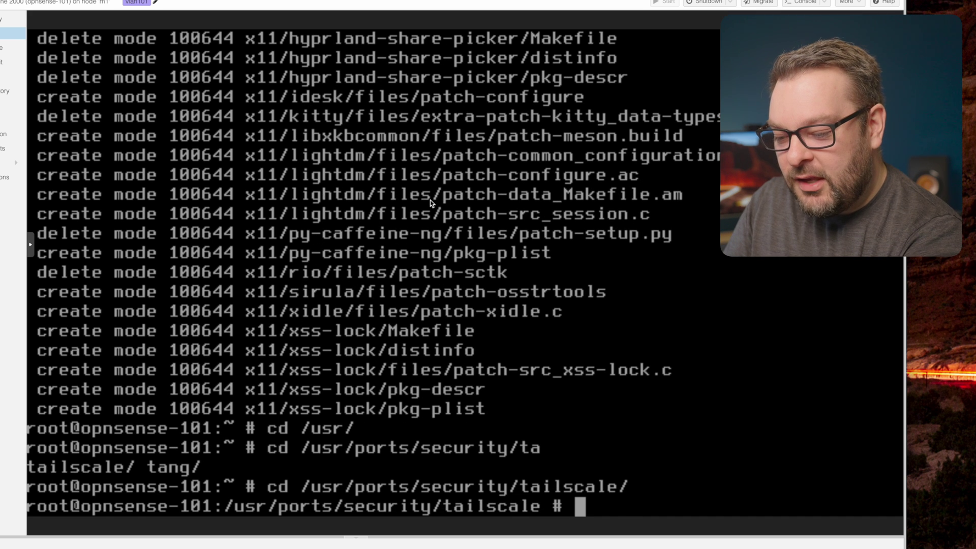
{"action": "type", "text": "make"}
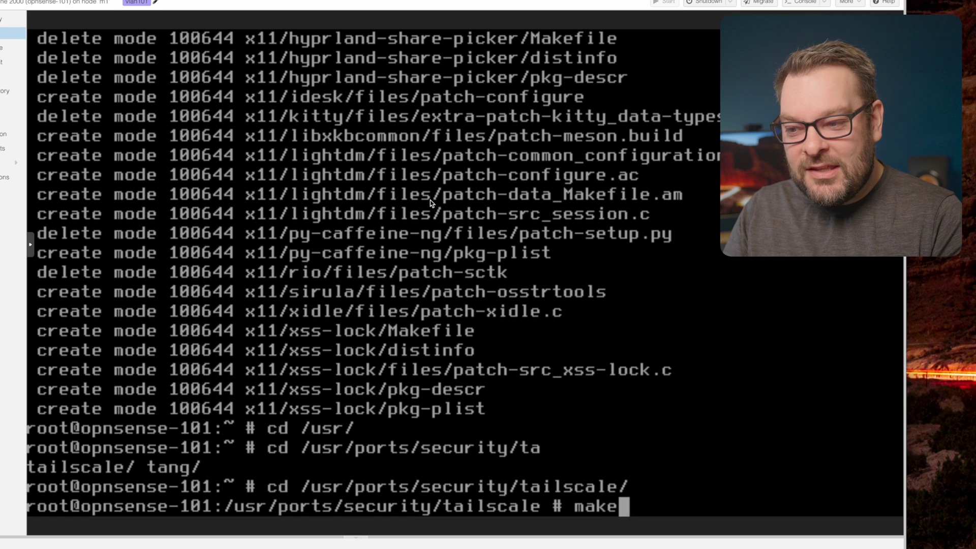
{"action": "type", "text": " deinstall"}
Deinstall Tailscale 1.56.1, then make clean and make install to build tailscale-1.58.0 from ports
{"action": "key", "text": "Return"}
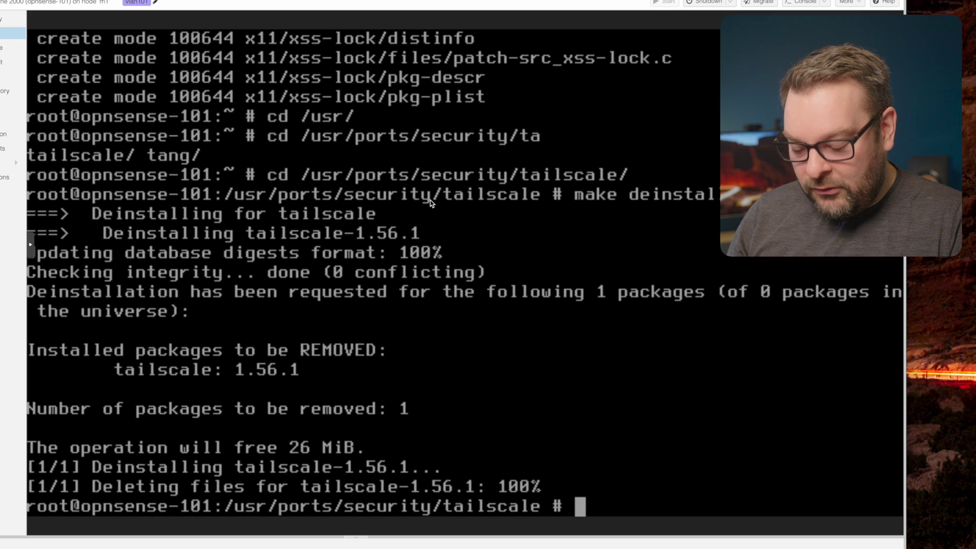
{"action": "type", "text": "make clean"}
{"action": "key", "text": "Return"}
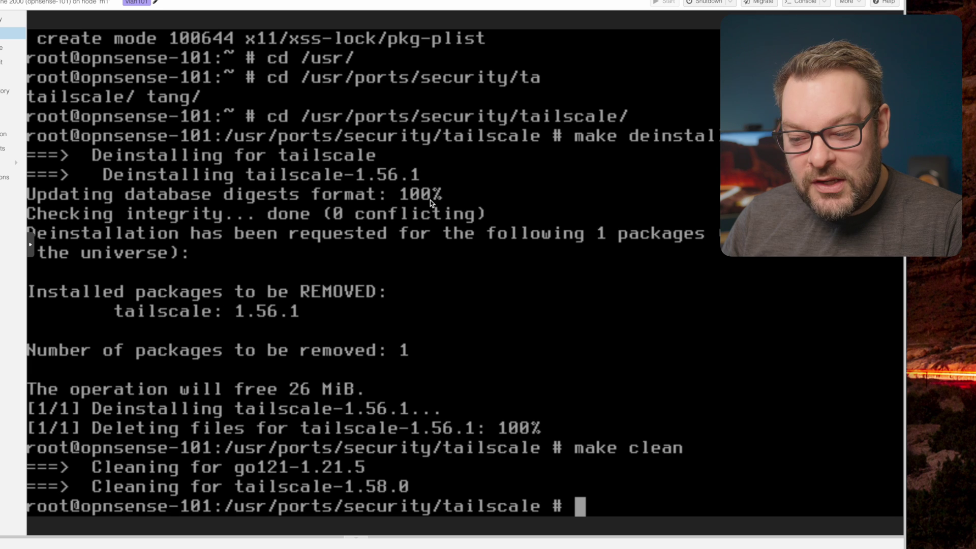
{"action": "type", "text": "make install"}
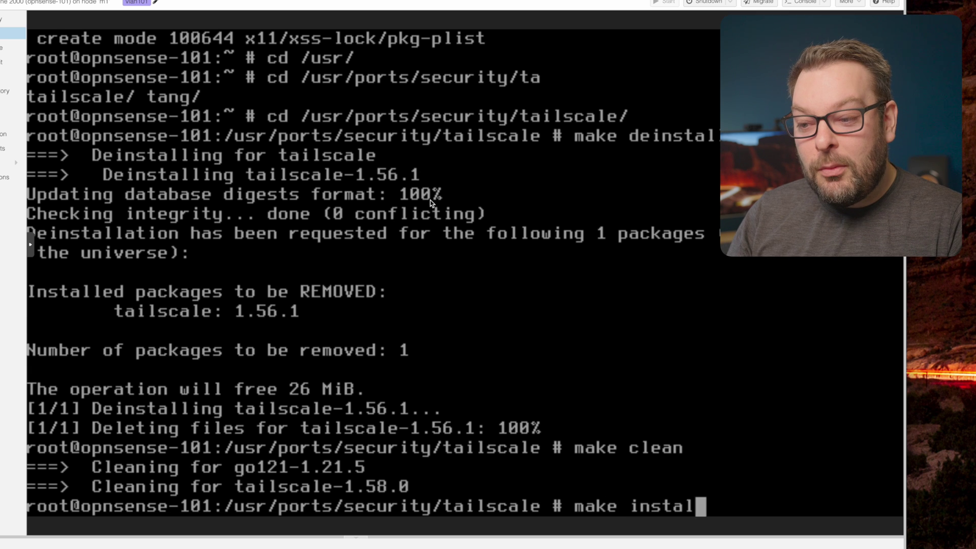
{"action": "key", "text": "Return"}
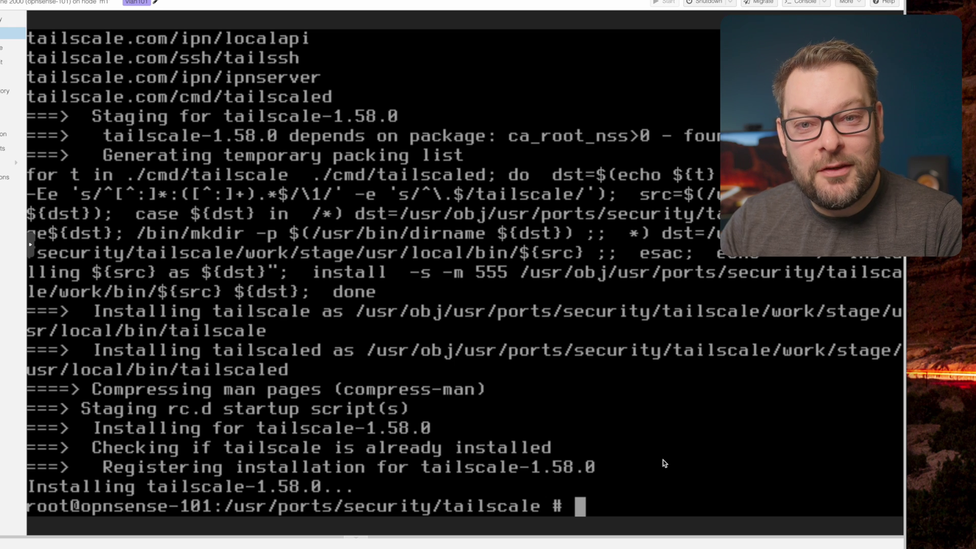
Verify tailscale version reports 1.58.0, then run service tailscaled restart
{"action": "type", "text": "tailscale version"}
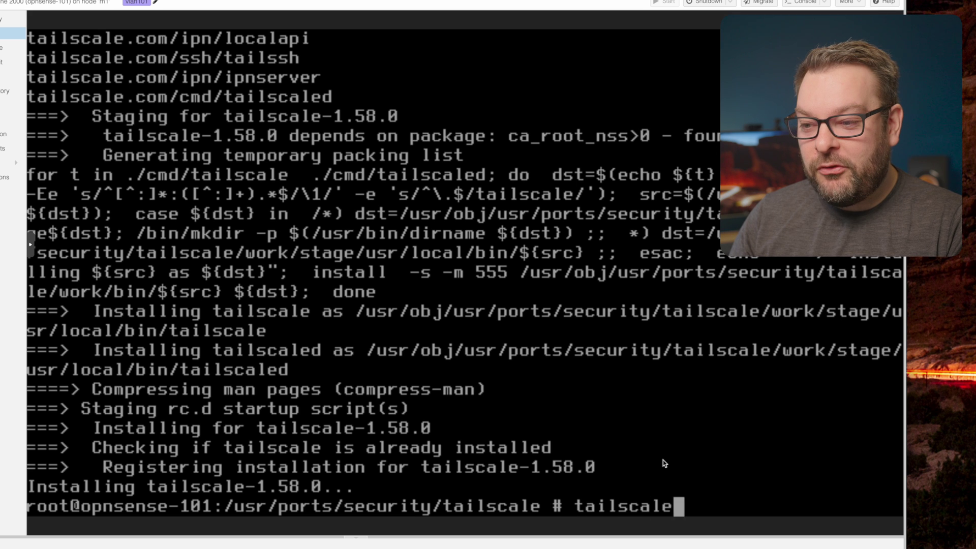
{"action": "key", "text": "Return"}
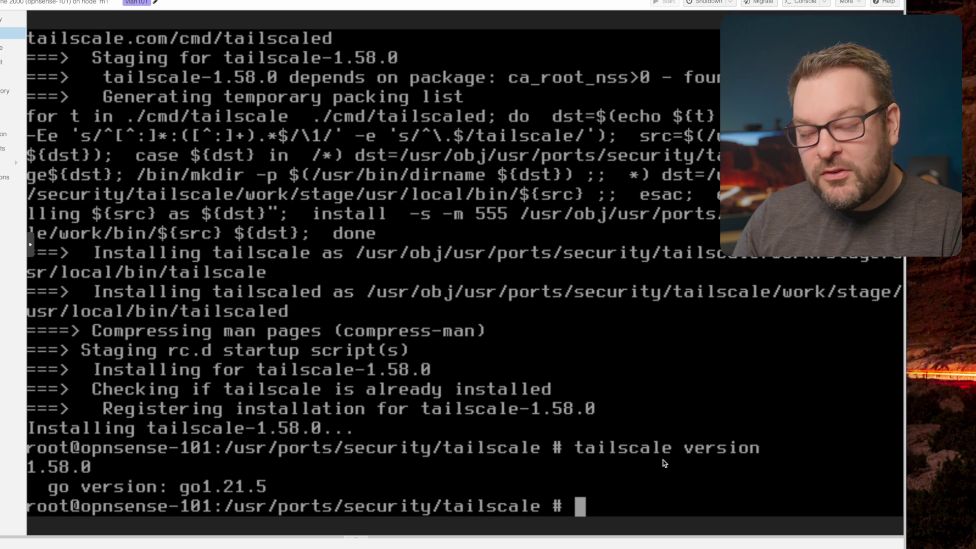
{"action": "type", "text": "serice"}
{"action": "key", "text": "BackSpace"}
{"action": "key", "text": "BackSpace"}
{"action": "key", "text": "BackSpace"}
{"action": "type", "text": "v"}
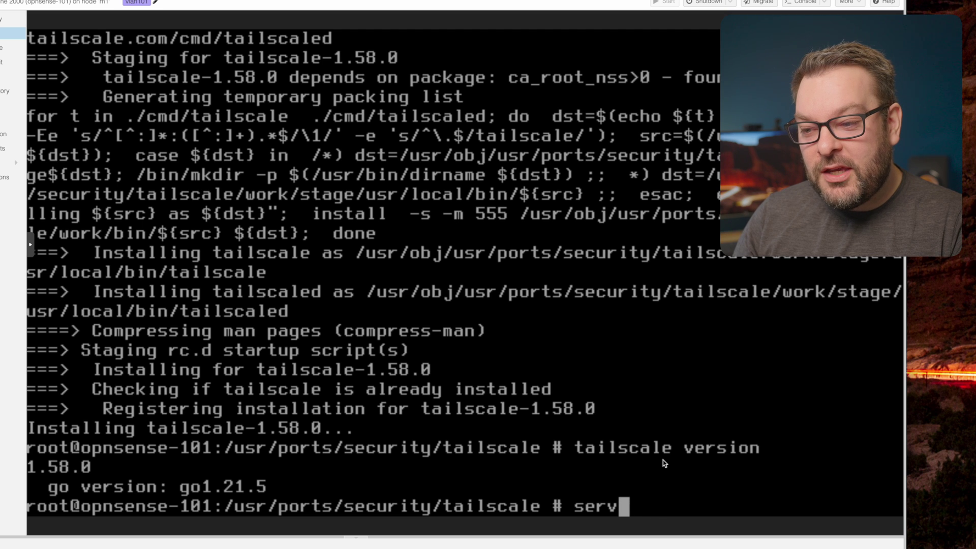
{"action": "type", "text": "ice trailsc"}
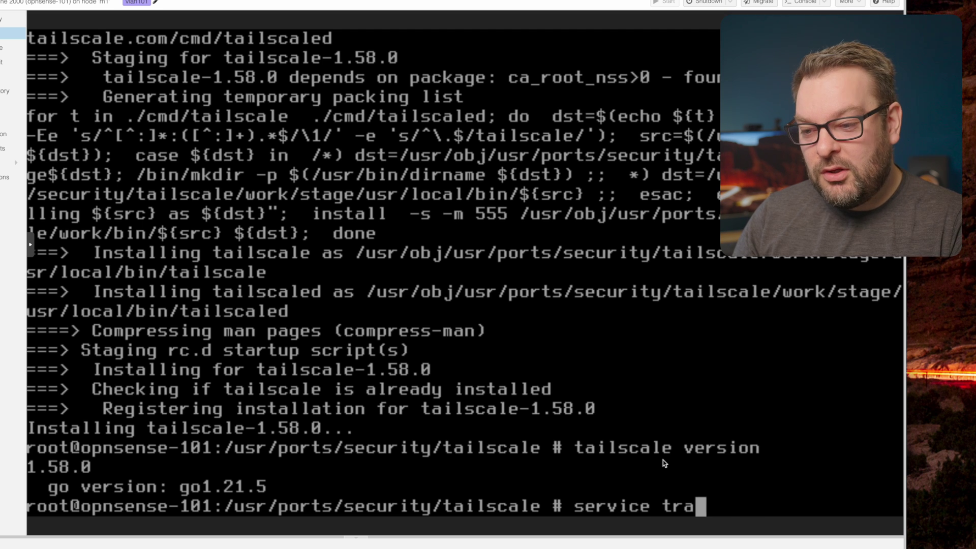
{"action": "key", "text": "BackSpace"}
{"action": "key", "text": "BackSpace"}
{"action": "type", "text": "ailscale"}
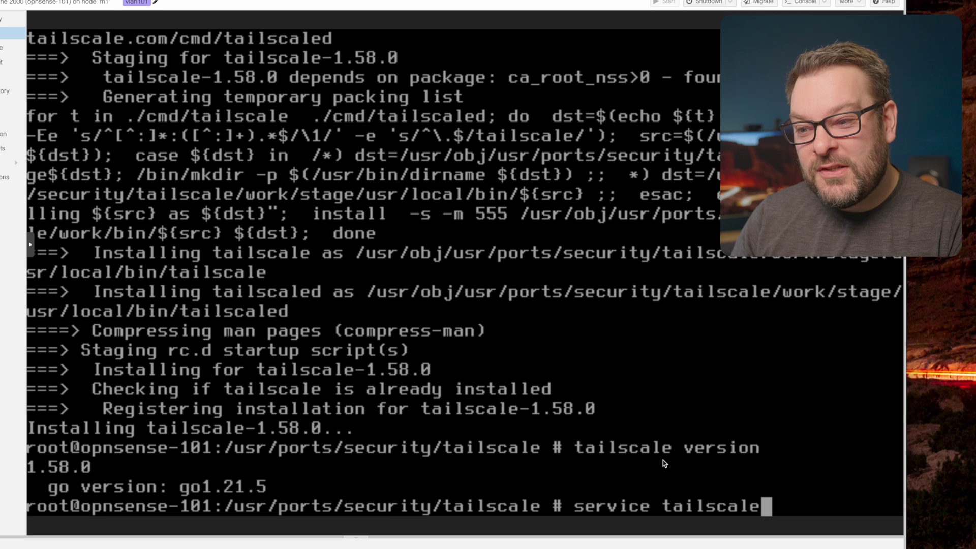
{"action": "type", "text": "d restart"}
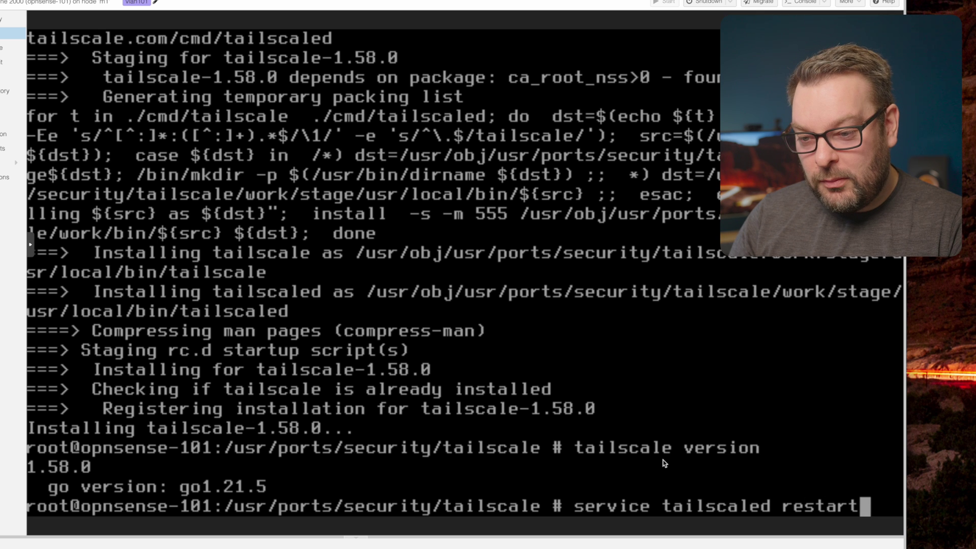
{"action": "key", "text": "Return"}
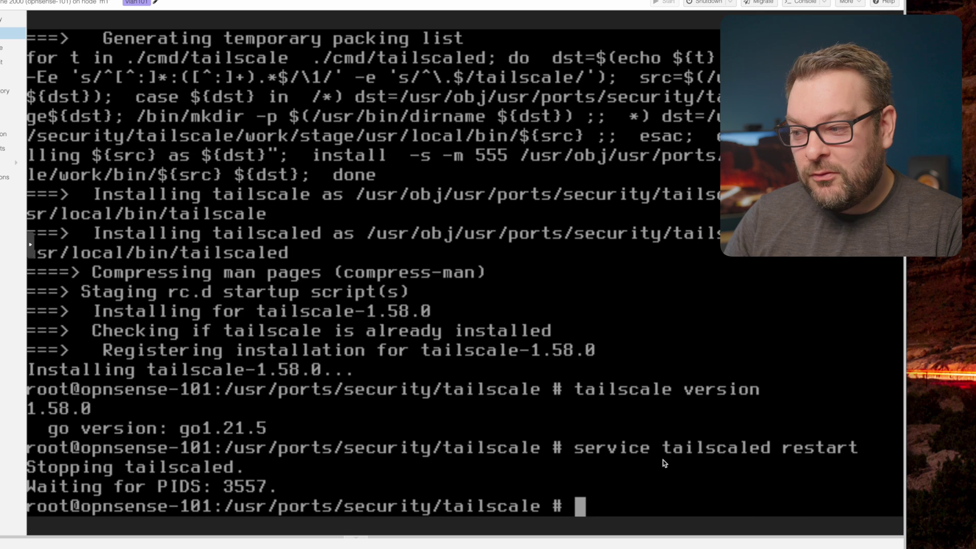